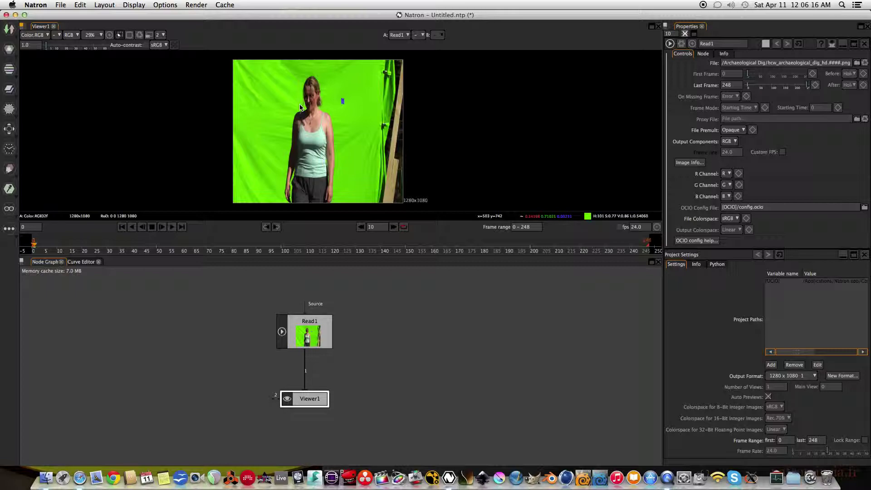
# Insert a Resize node between the Read1 node and the viewer
pyautogui.rightClick(318, 329)
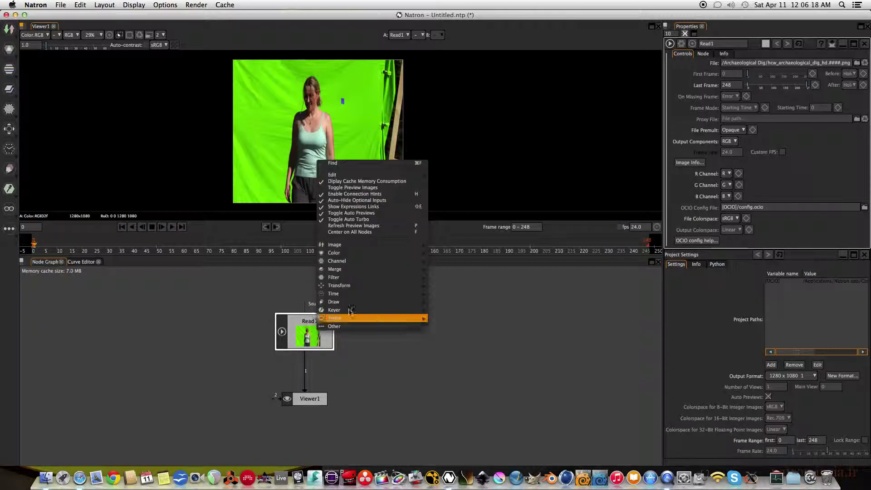
pyautogui.moveTo(369, 286)
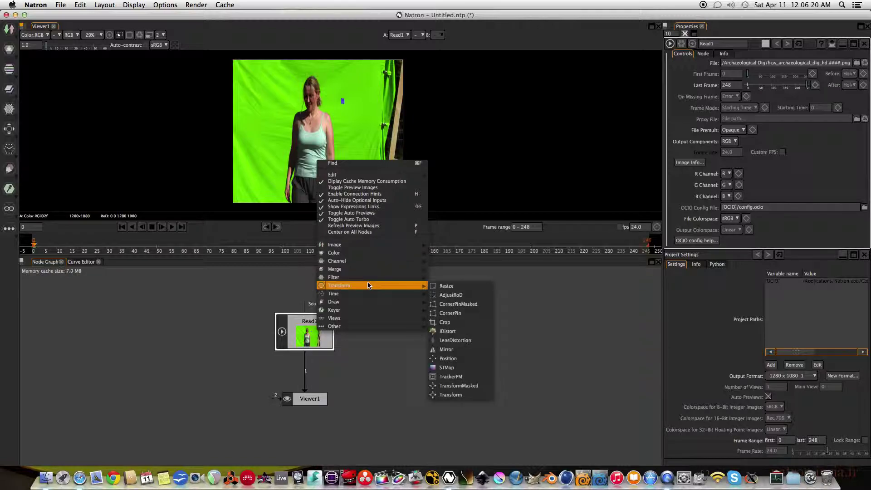
pyautogui.click(431, 286)
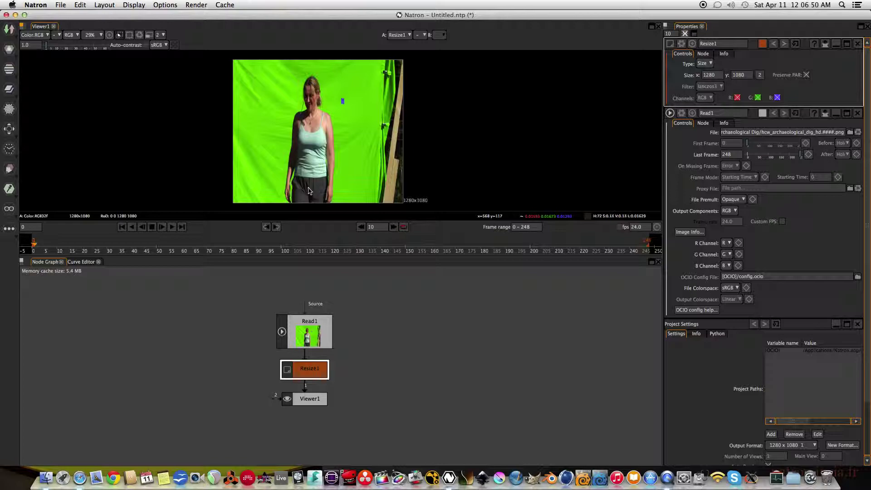
# Set the project's output format to HD 1920 x 1080
pyautogui.scroll(-3, 676, 395)
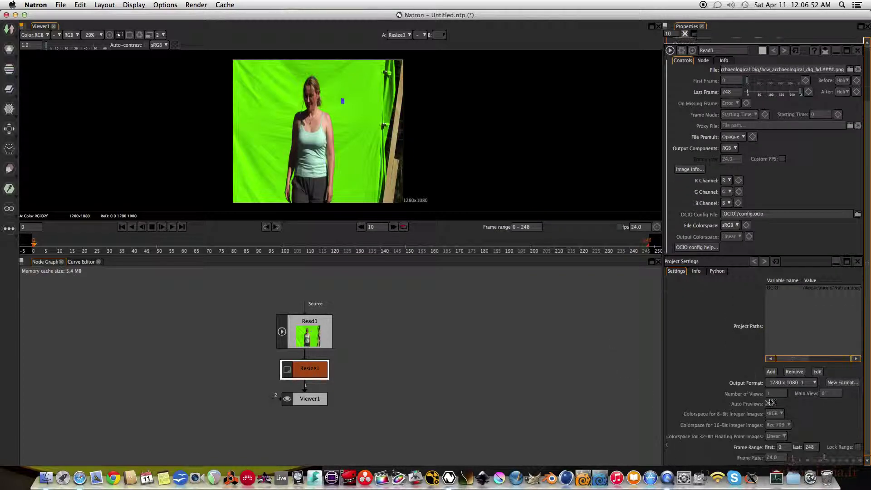
pyautogui.click(783, 384)
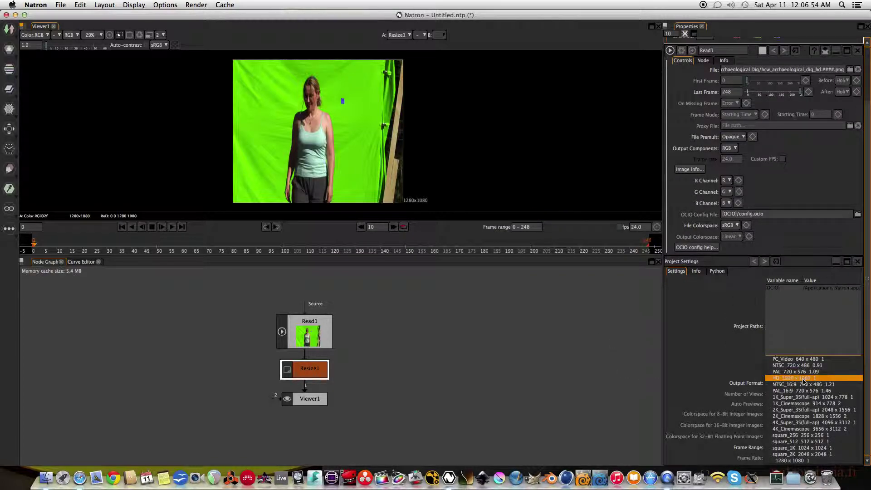
pyautogui.click(783, 378)
pyautogui.scroll(1, 475, 123)
pyautogui.scroll(-3, 479, 129)
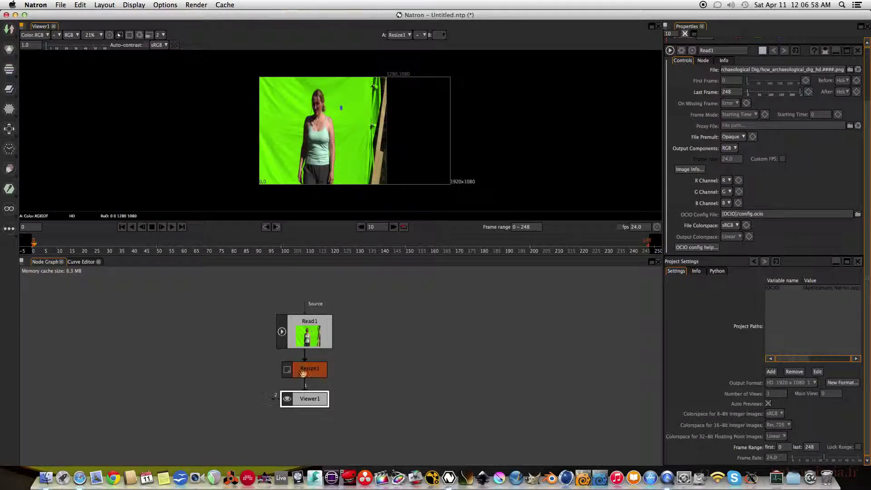
# Set the Resize node's type to Format with HD 1920x1080 and its filter to blackman-harris
pyautogui.doubleClick(302, 374)
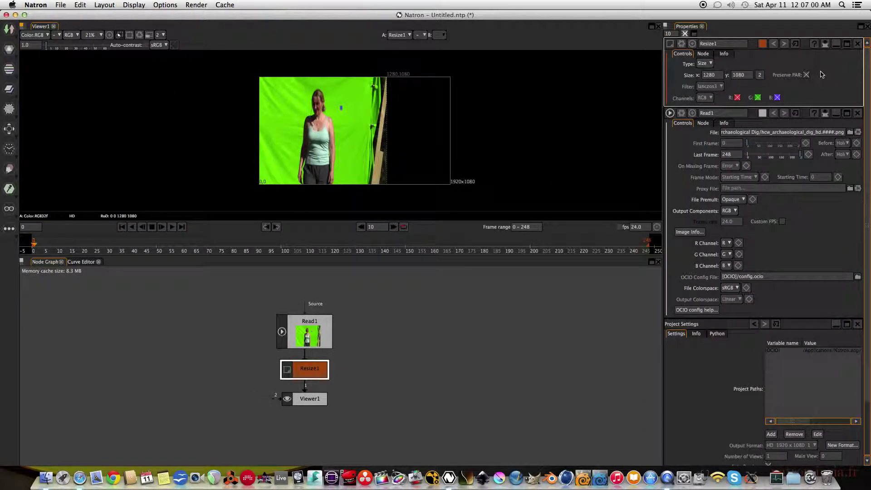
pyautogui.click(709, 64)
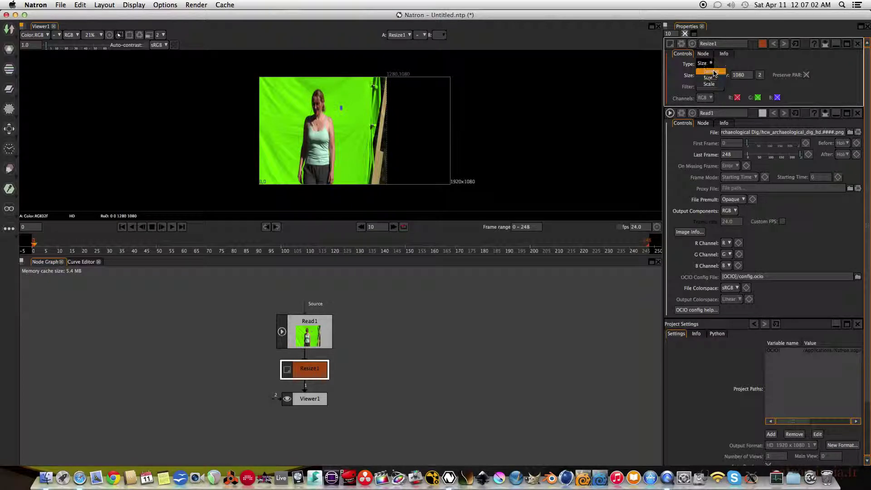
pyautogui.click(713, 70)
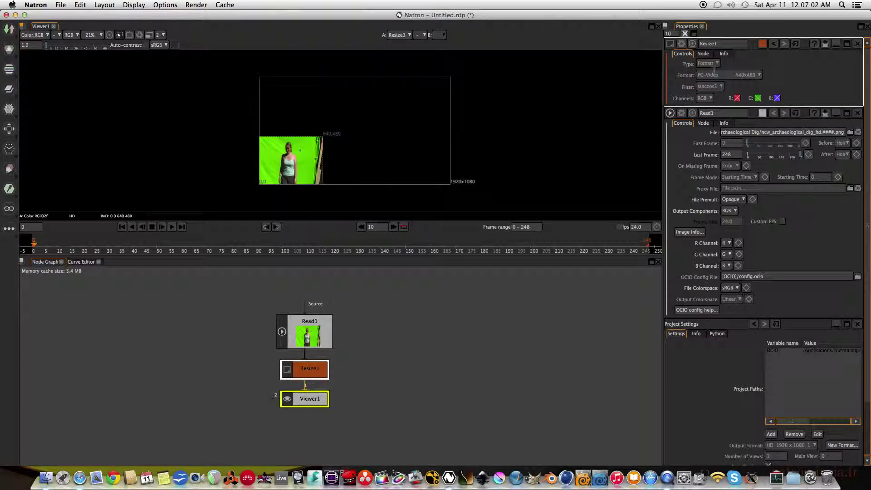
pyautogui.click(738, 76)
pyautogui.click(741, 102)
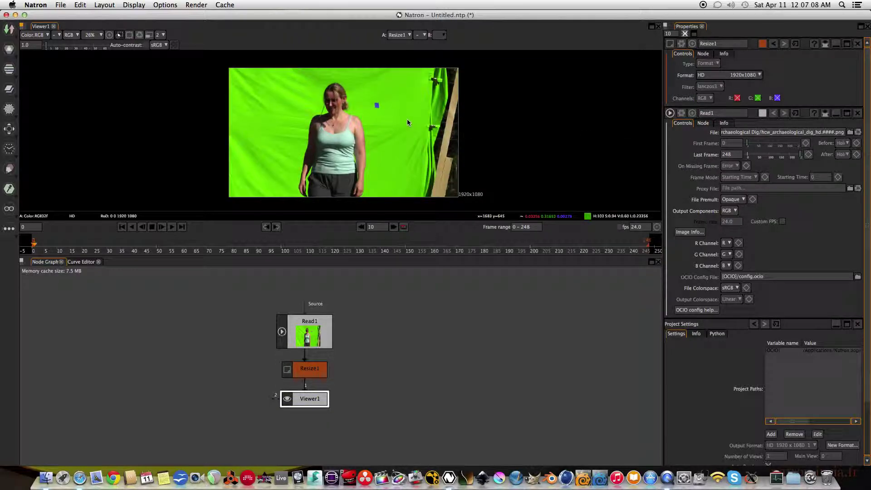
pyautogui.scroll(2, 407, 119)
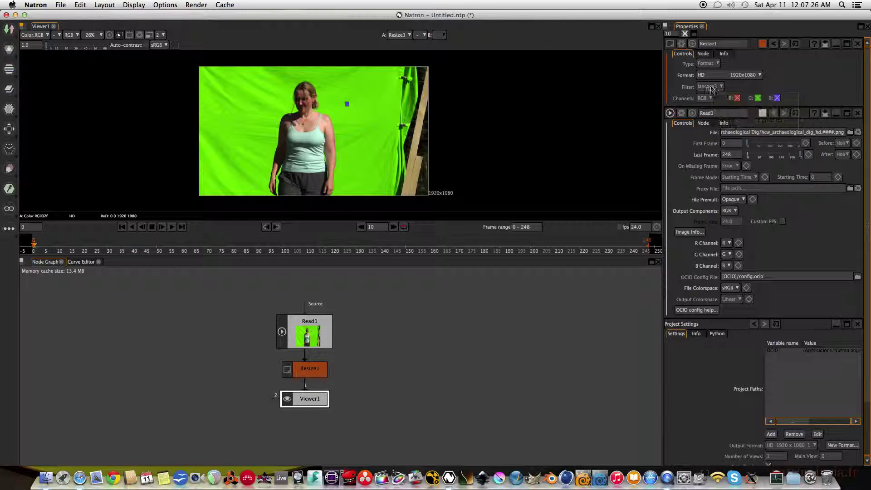
pyautogui.click(715, 87)
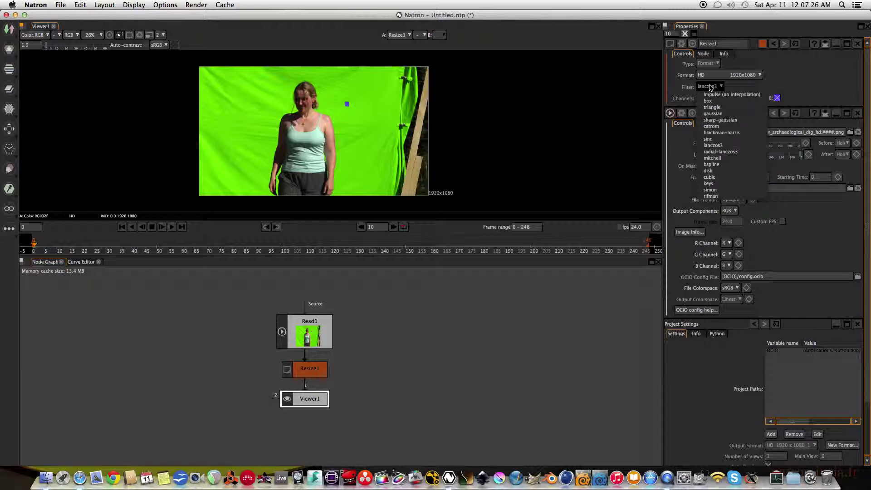
pyautogui.click(741, 135)
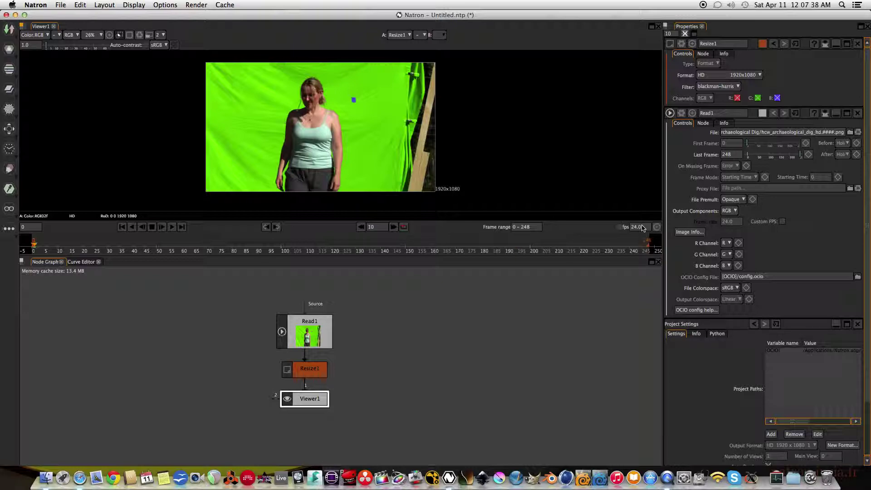
# Set the project frame rate to 30, lock the frame range, and close the project settings
pyautogui.scroll(-3, 731, 368)
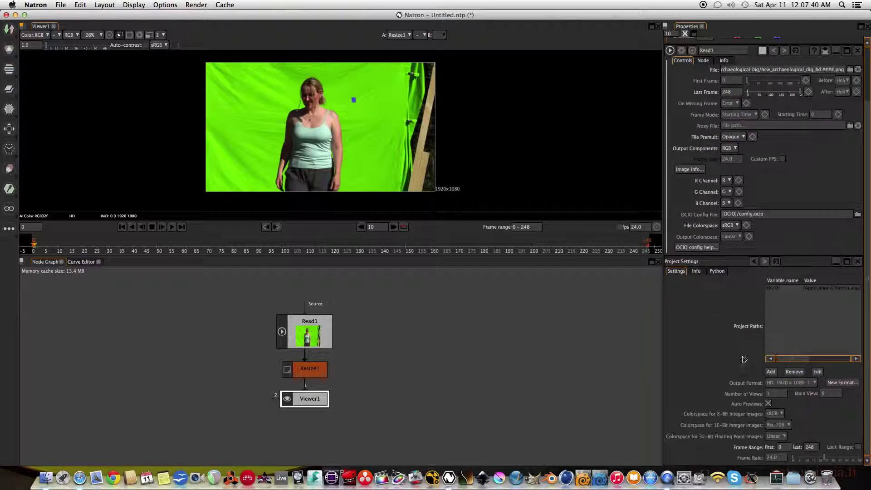
pyautogui.click(776, 457)
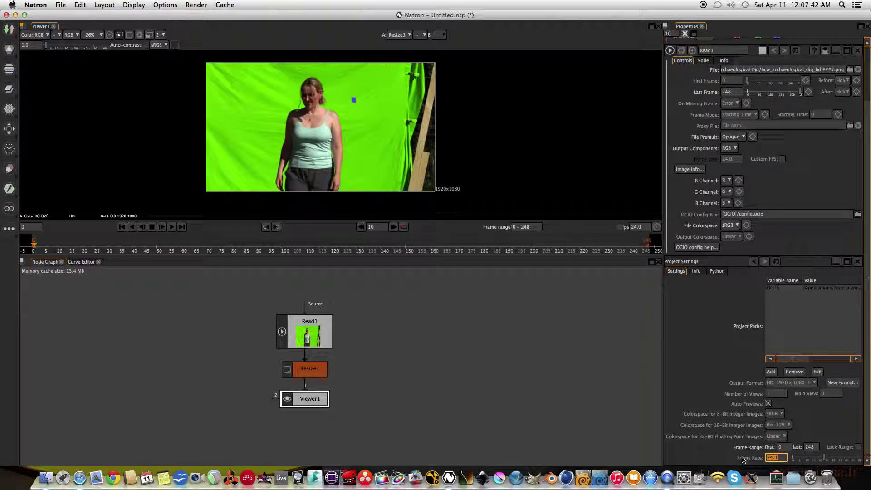
pyautogui.write('30')
pyautogui.press('Return')
pyautogui.click(858, 447)
pyautogui.moveTo(374, 366); pyautogui.dragTo(398, 366)
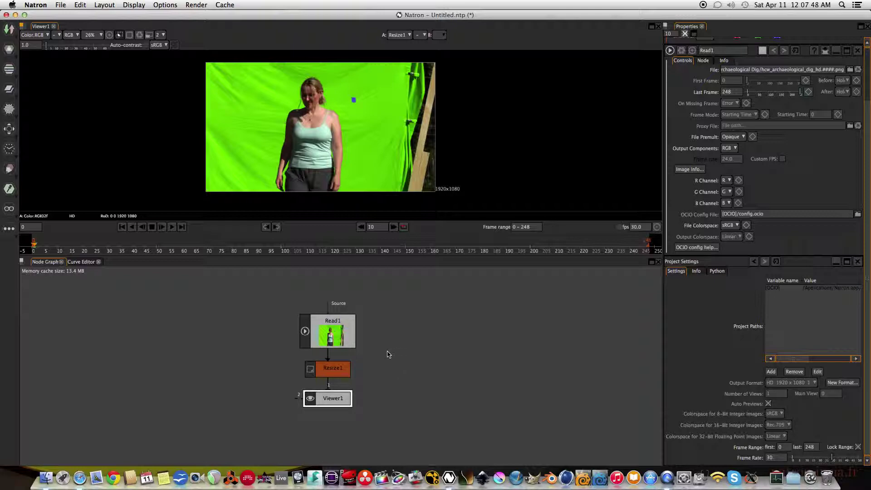
pyautogui.click(858, 262)
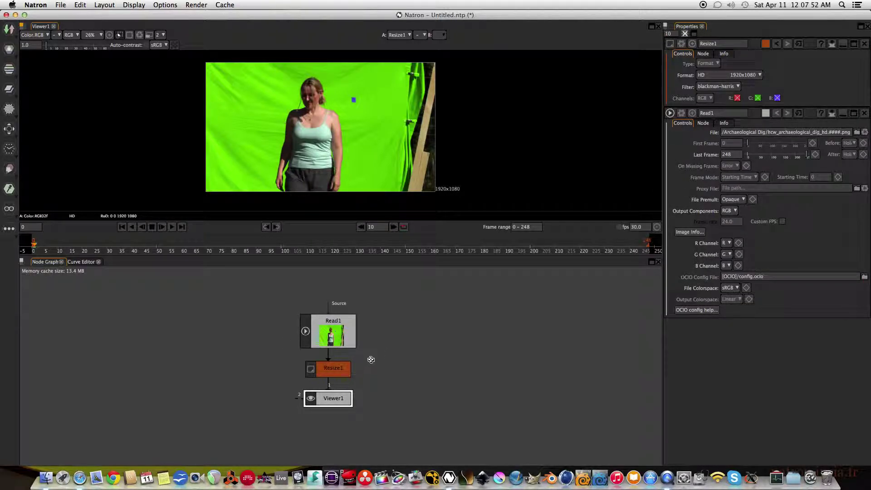
pyautogui.moveTo(370, 358); pyautogui.dragTo(366, 353)
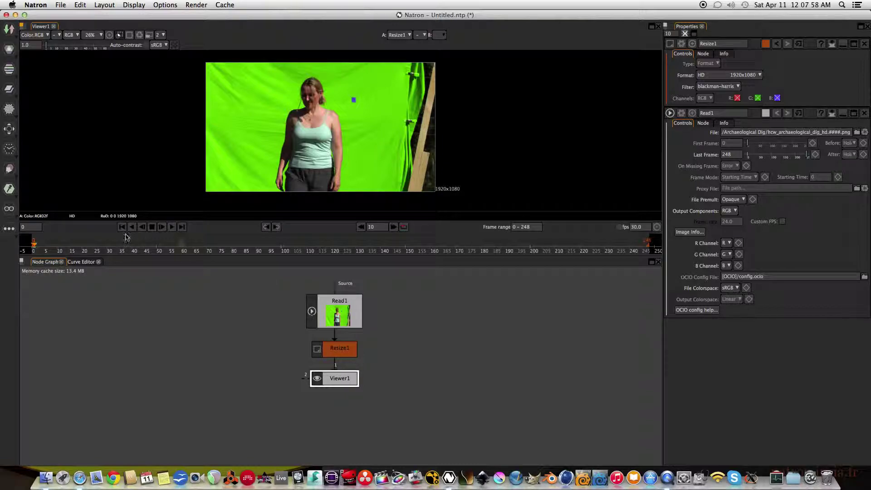
# Play the clip to cache its frames and, in Finder, inspect the ViewerCache folder inside natron cache on the Video Drive
pyautogui.click(173, 229)
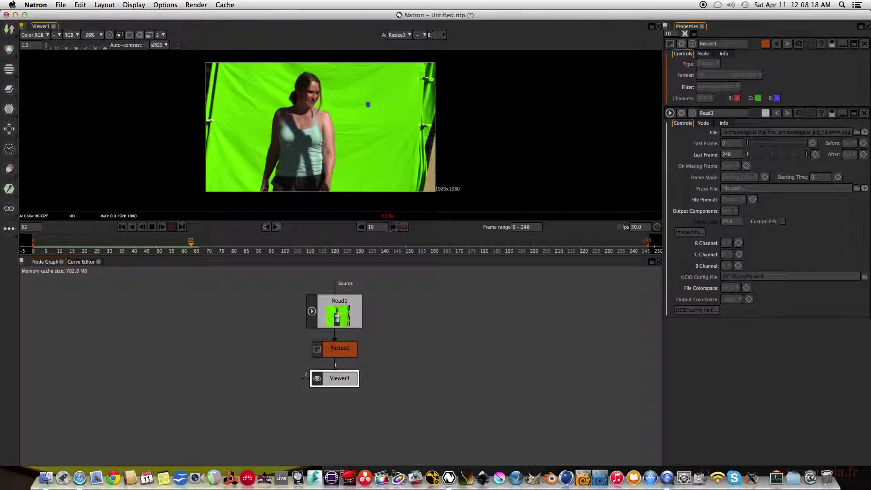
pyautogui.press('super+Tab')
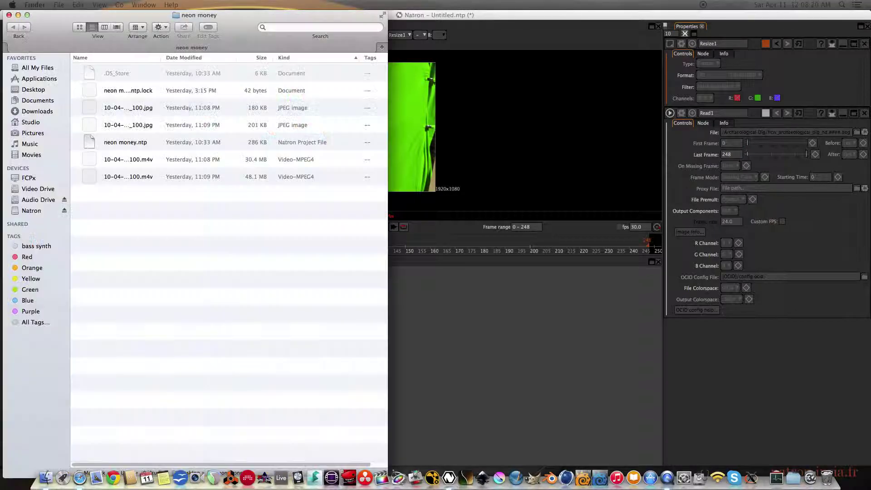
pyautogui.moveTo(237, 34); pyautogui.dragTo(691, 34)
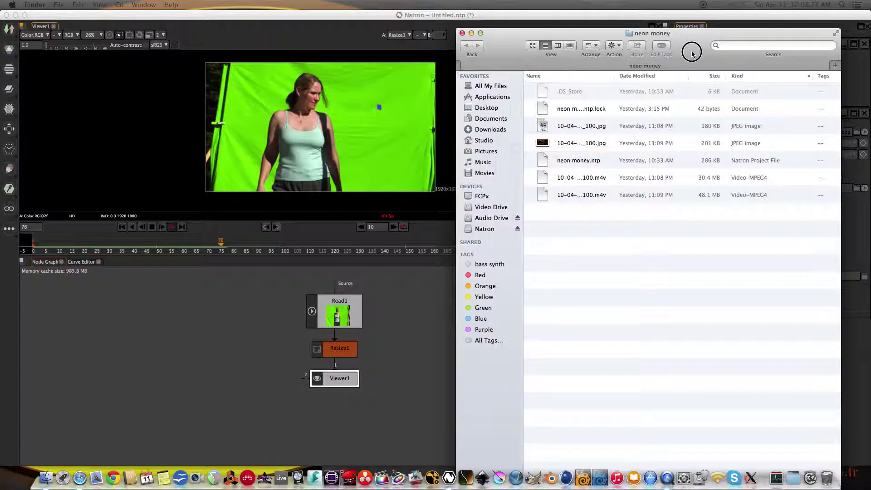
pyautogui.click(492, 200)
pyautogui.click(492, 189)
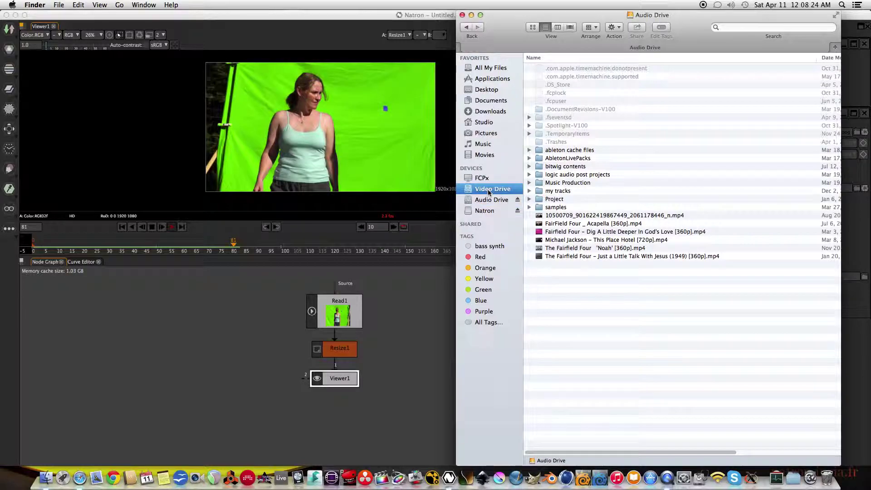
pyautogui.doubleClick(563, 199)
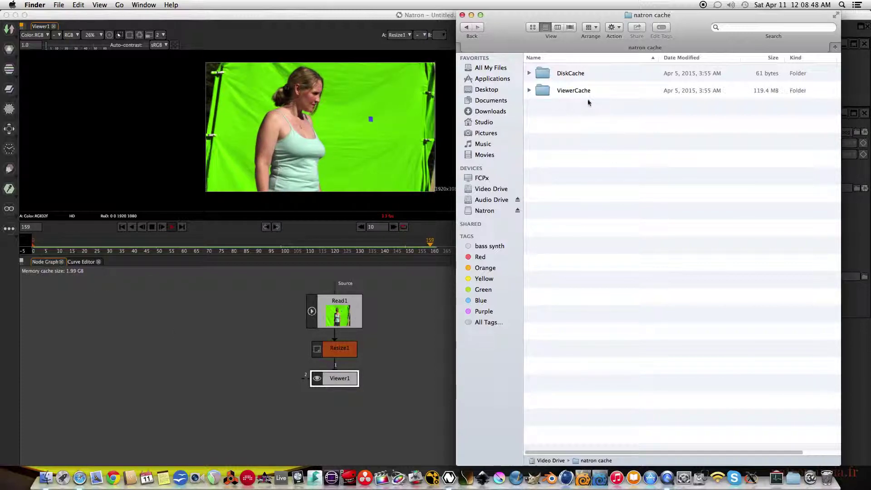
pyautogui.click(530, 91)
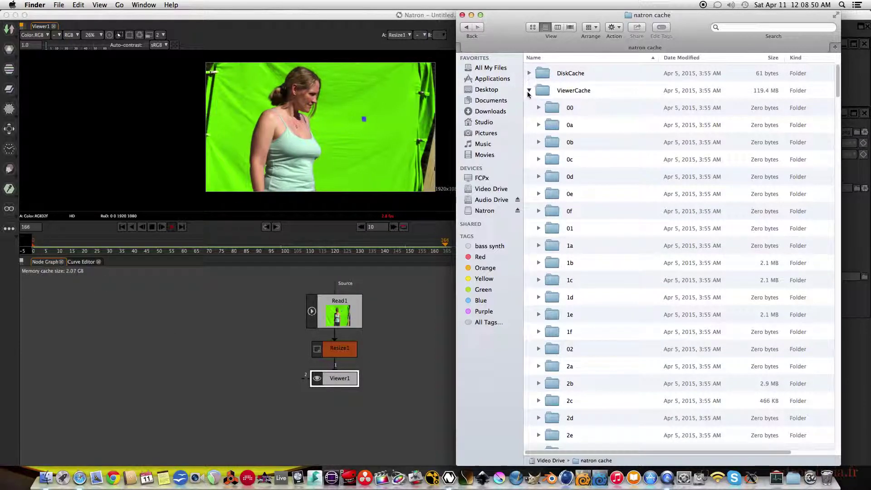
pyautogui.click(530, 91)
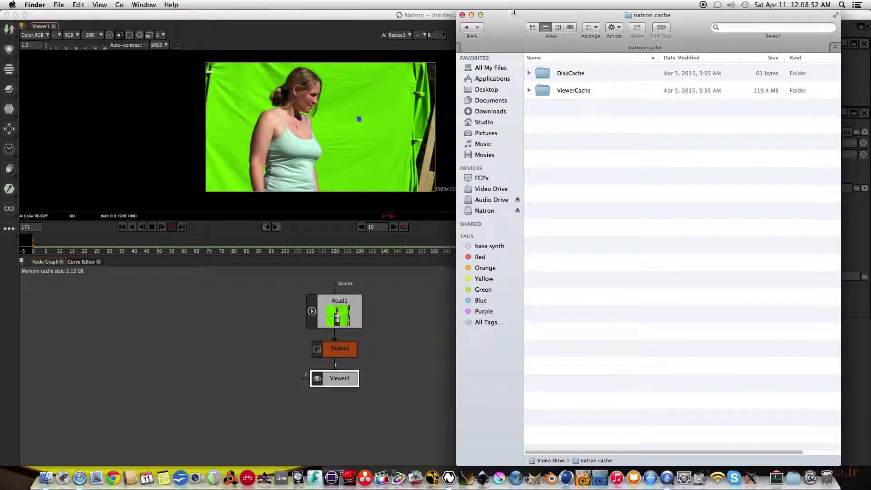
pyautogui.moveTo(510, 34); pyautogui.dragTo(510, 94)
# Switch back to Natron, stop the playback and return to the first frame
pyautogui.click(425, 303)
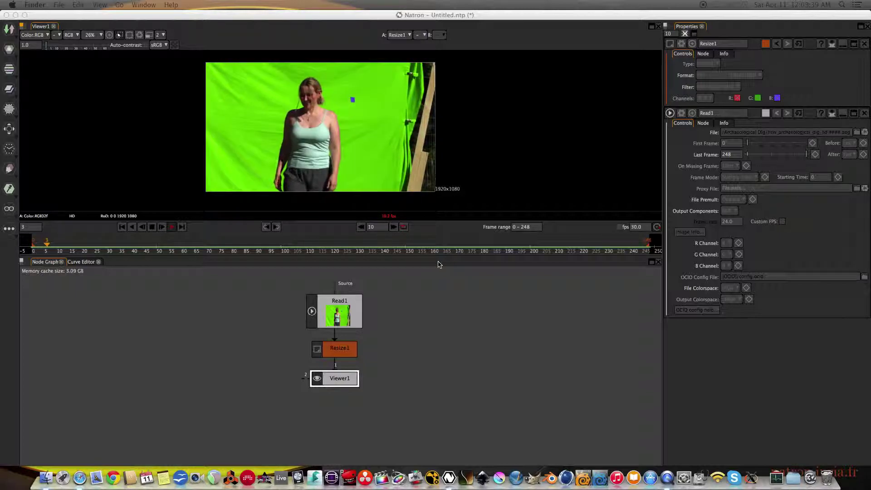
pyautogui.click(154, 228)
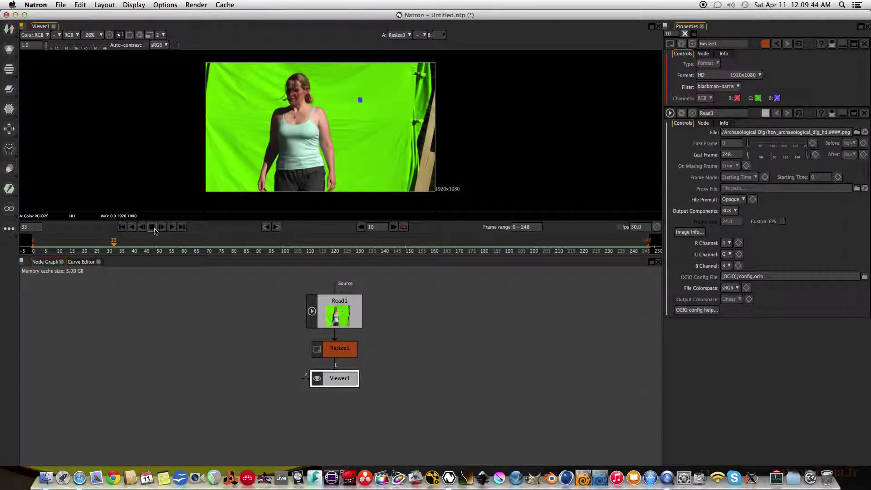
pyautogui.click(122, 227)
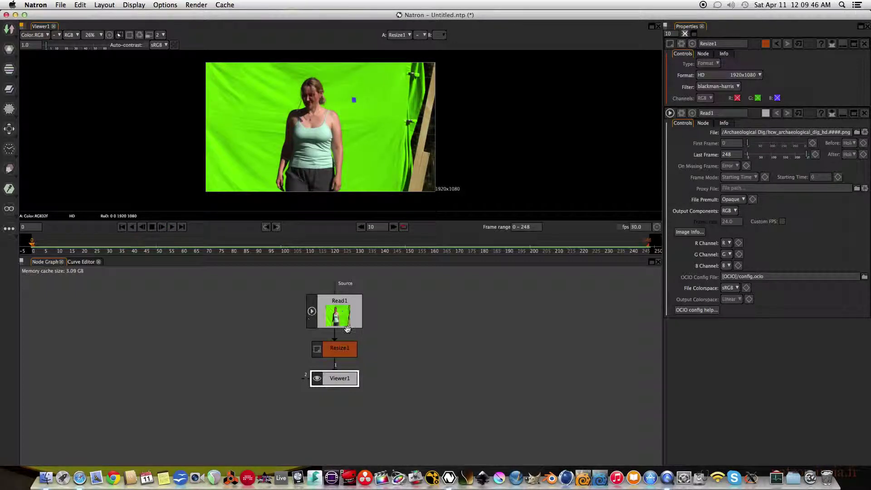
# Move the Viewer1 node down to make room and insert a TrackerPM node after Resize1
pyautogui.moveTo(337, 379); pyautogui.dragTo(338, 413)
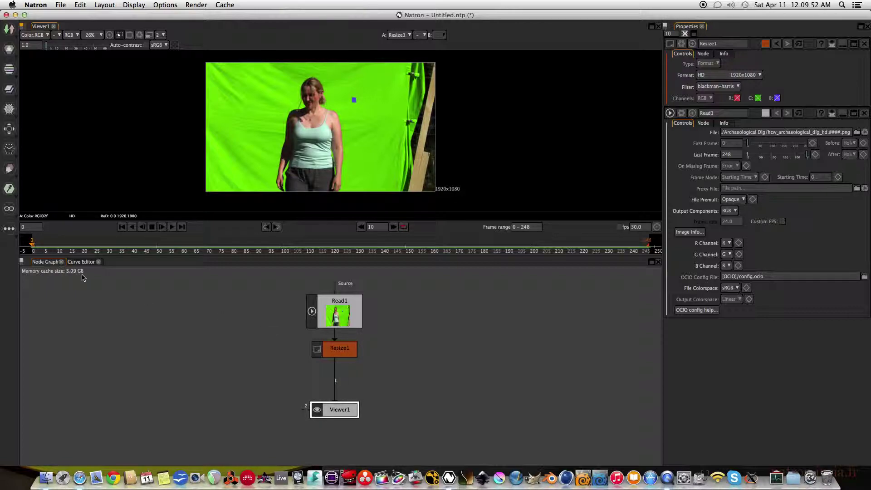
pyautogui.click(328, 352)
pyautogui.rightClick(327, 351)
pyautogui.moveTo(393, 302)
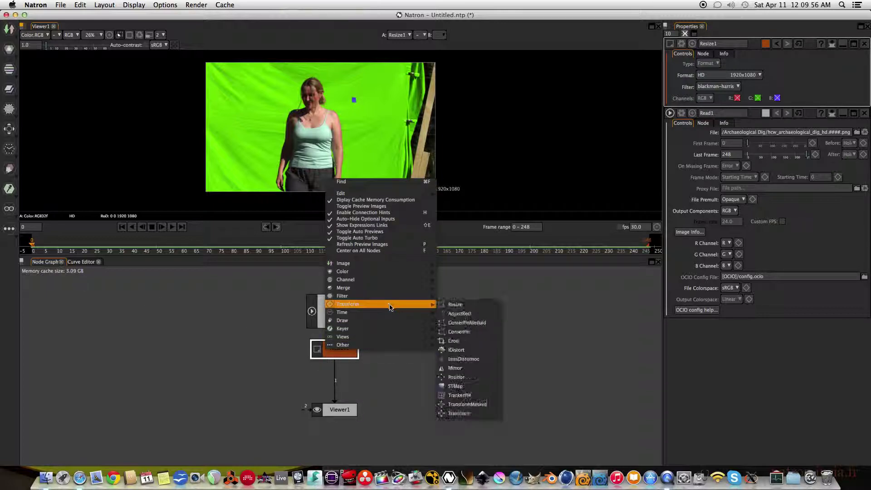
pyautogui.click(469, 398)
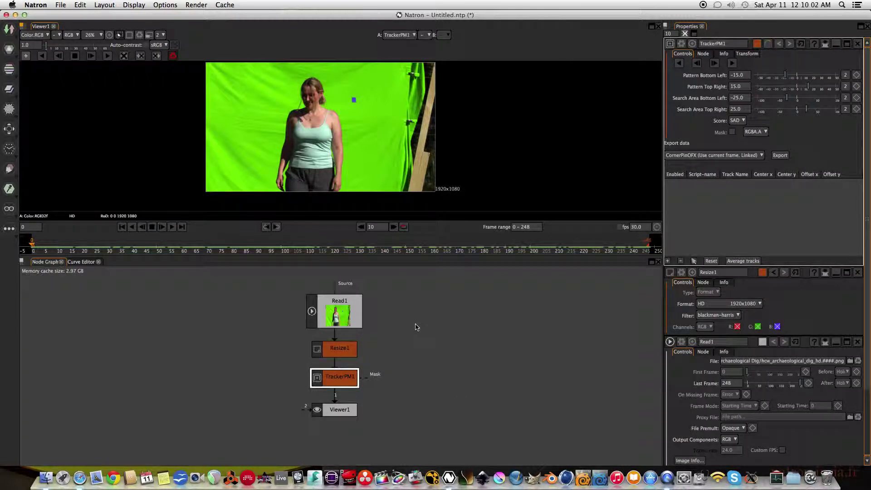
# Place a track on the blue marker, enlarging its pattern to about ±30 by ±32 and its search area to about ±57 by ±56
pyautogui.moveTo(387, 161); pyautogui.dragTo(399, 170)
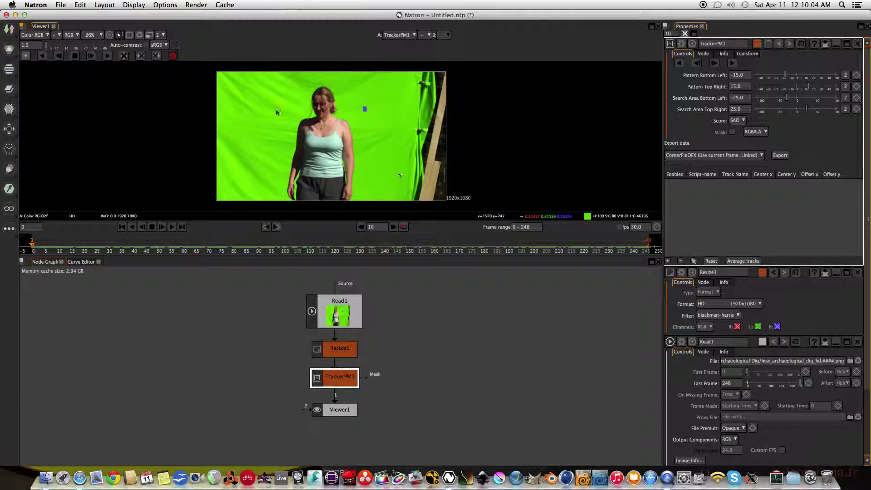
pyautogui.click(365, 111)
pyautogui.scroll(6, 366, 111)
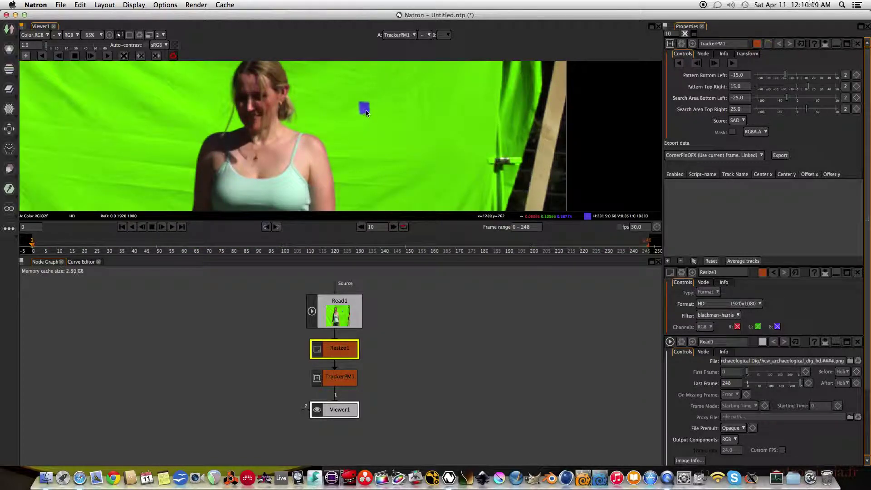
pyautogui.click(366, 110)
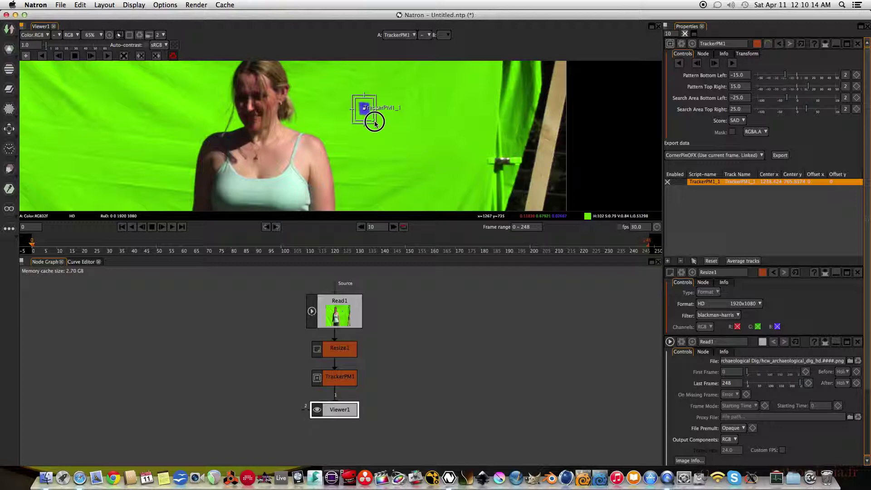
pyautogui.moveTo(374, 120); pyautogui.dragTo(382, 127)
pyautogui.scroll(-5, 457, 167)
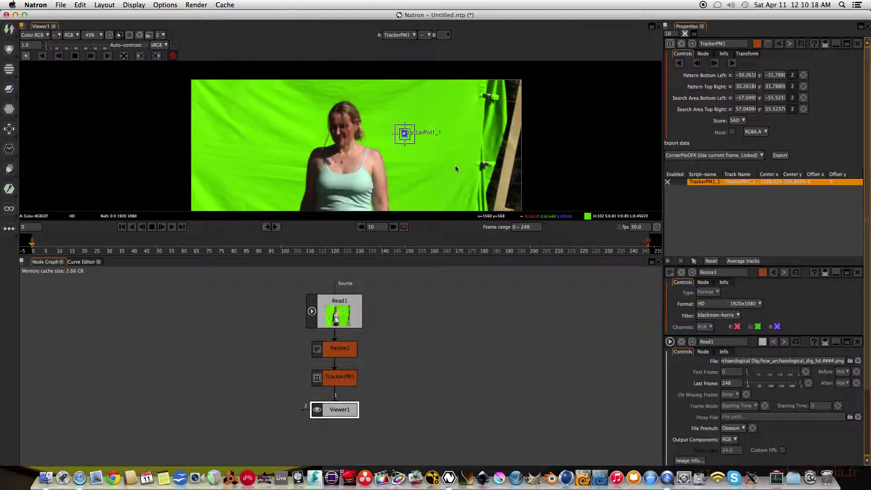
# Turn off viewer updating during tracking and track the blue marker forward from frame 0 through the end of the clip
pyautogui.moveTo(453, 168); pyautogui.dragTo(424, 143)
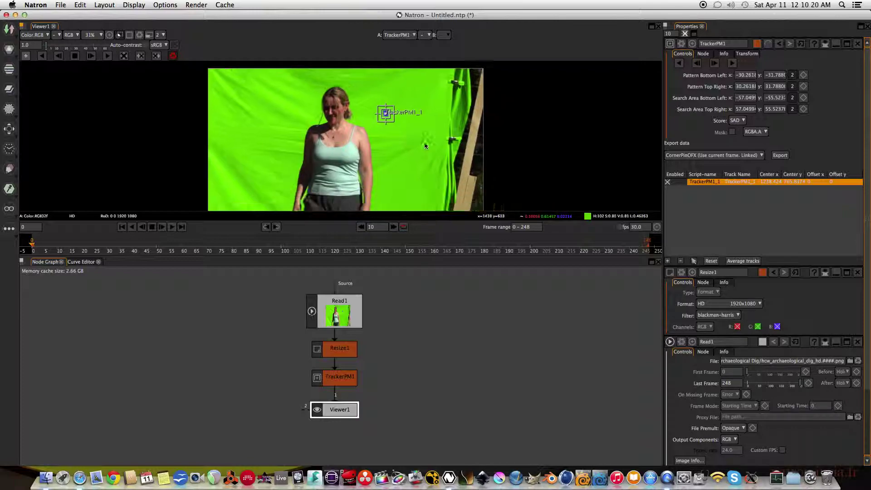
pyautogui.scroll(-1, 423, 143)
pyautogui.scroll(-2, 425, 145)
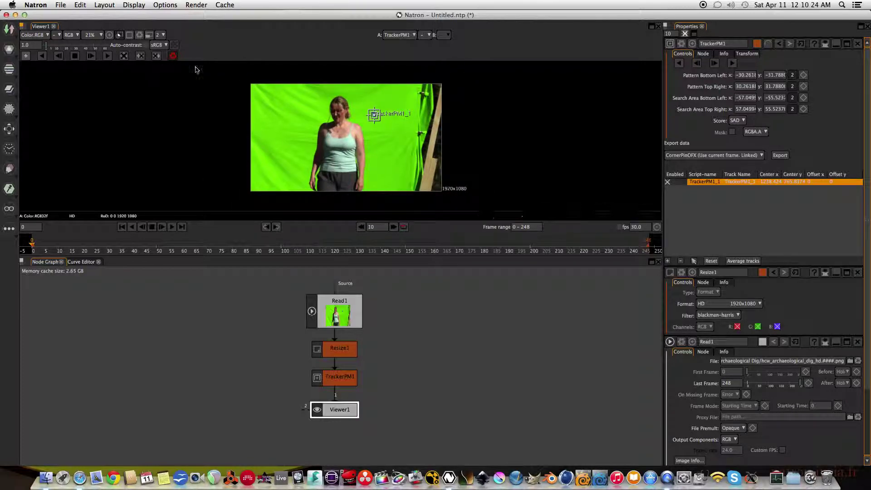
pyautogui.click(173, 56)
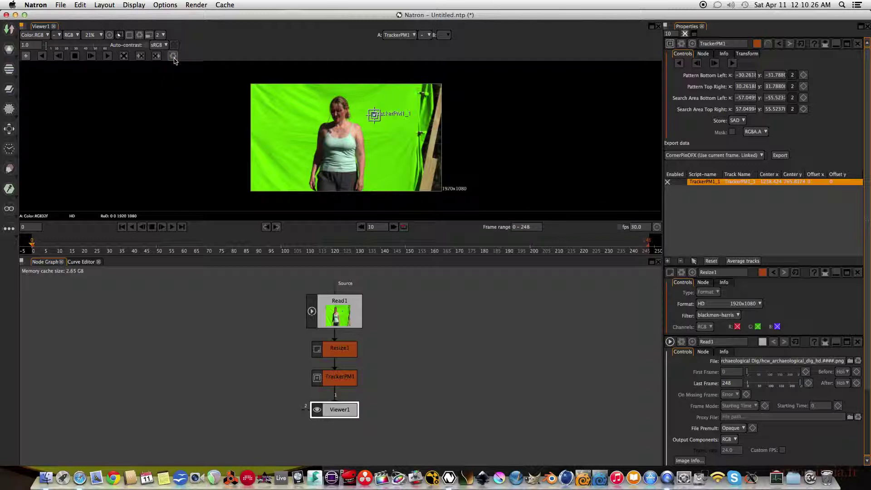
pyautogui.click(108, 58)
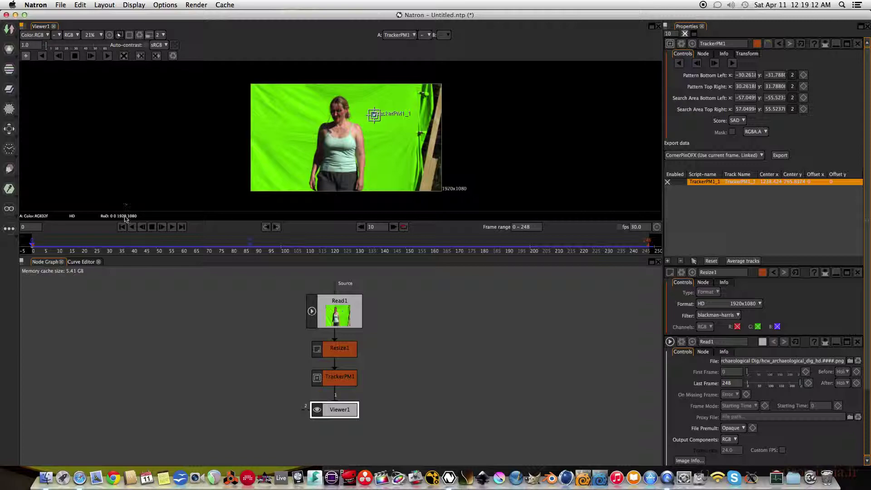
# Play the tracked clip from the first frame to check the marker's track, stopping around frame 24
pyautogui.click(162, 226)
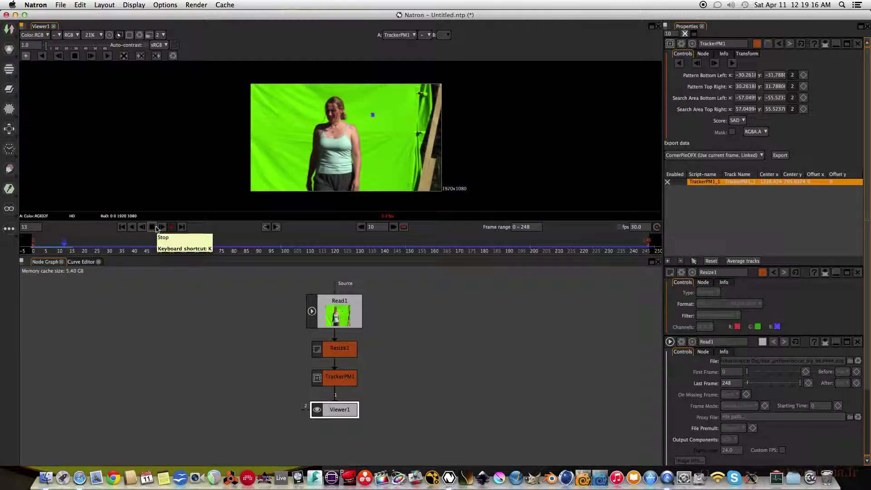
pyautogui.click(155, 229)
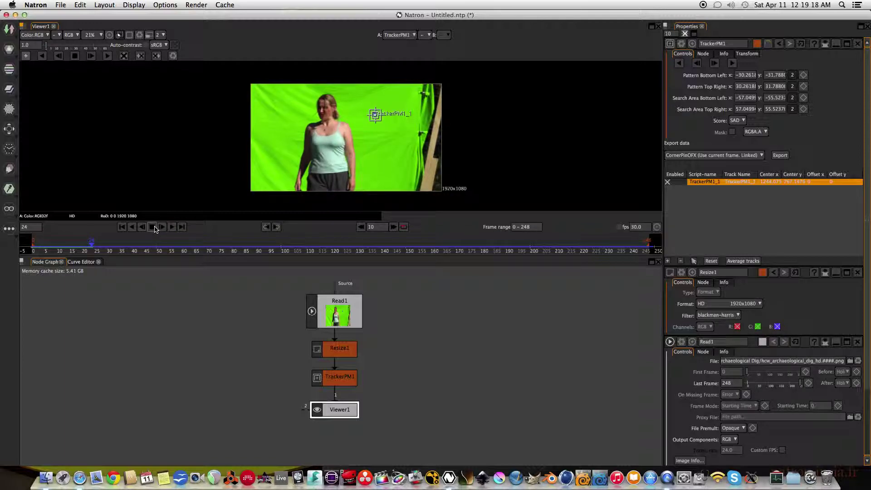